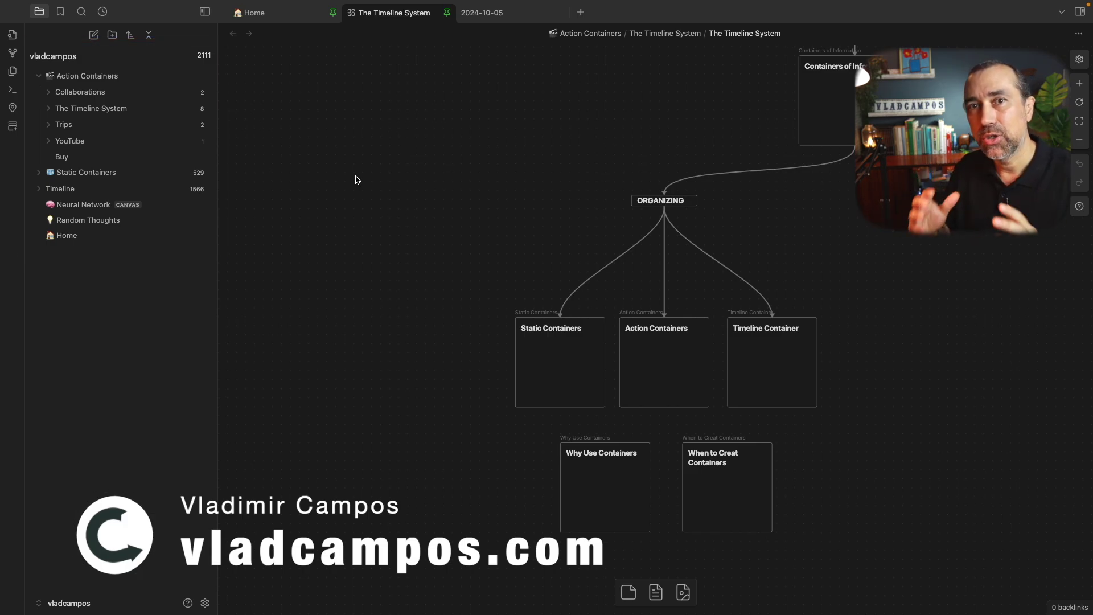
Step: Open the Search panel in the left sidebar to search across the vault
{"action": "left_click", "coordinate": [84, 12]}
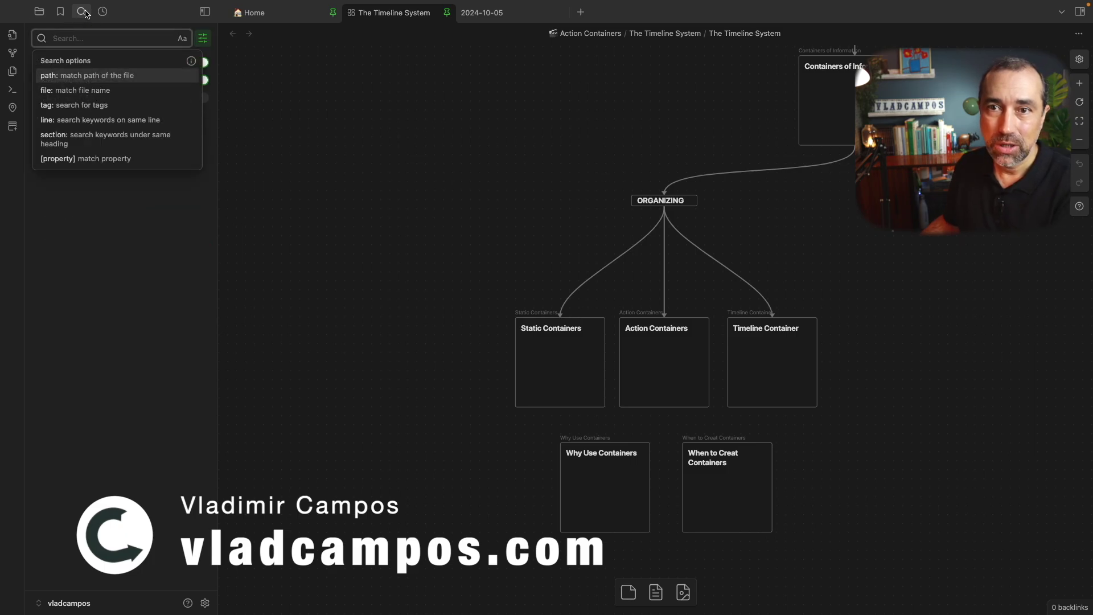
Step: Search '[type:blog] inbox' and open the 'Why I think using an Inbox is a terrible idea.' note
{"action": "type", "text": "["}
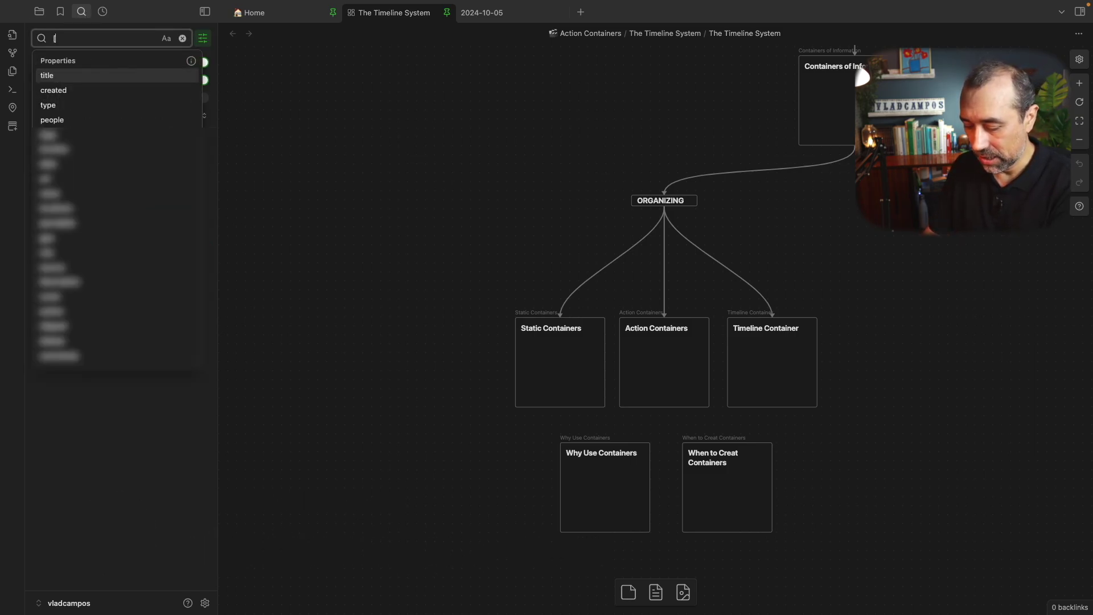
{"action": "type", "text": "type:"}
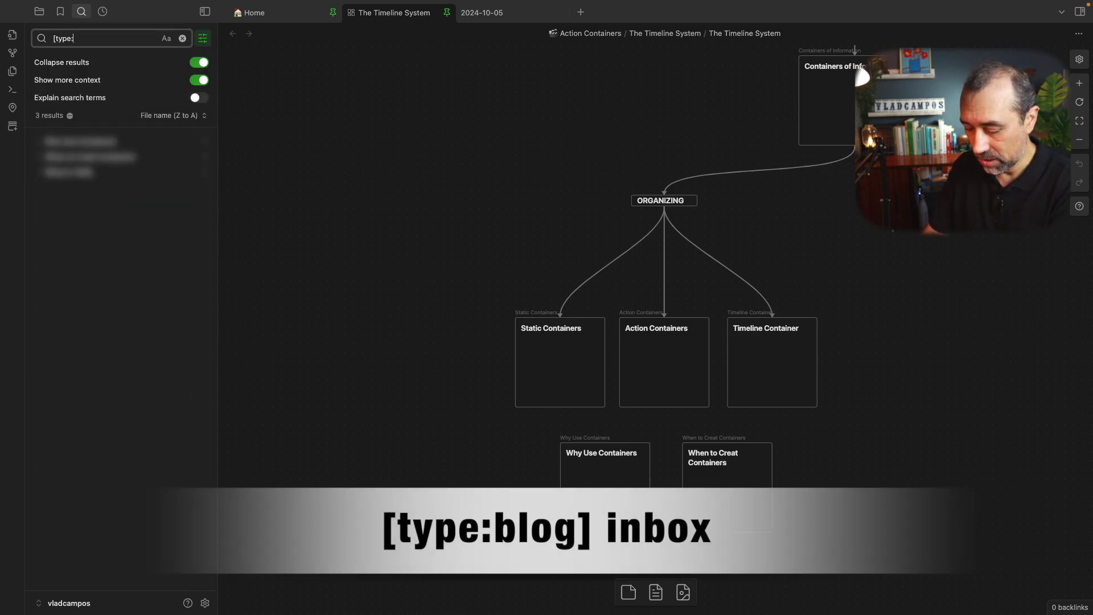
{"action": "type", "text": "blog]"}
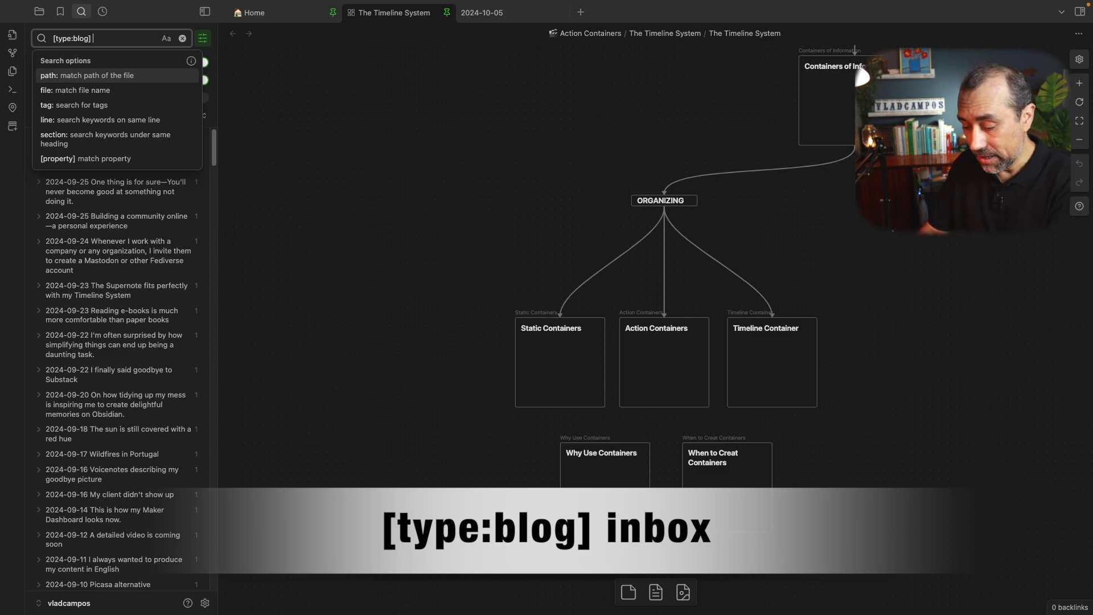
{"action": "type", "text": "inbox"}
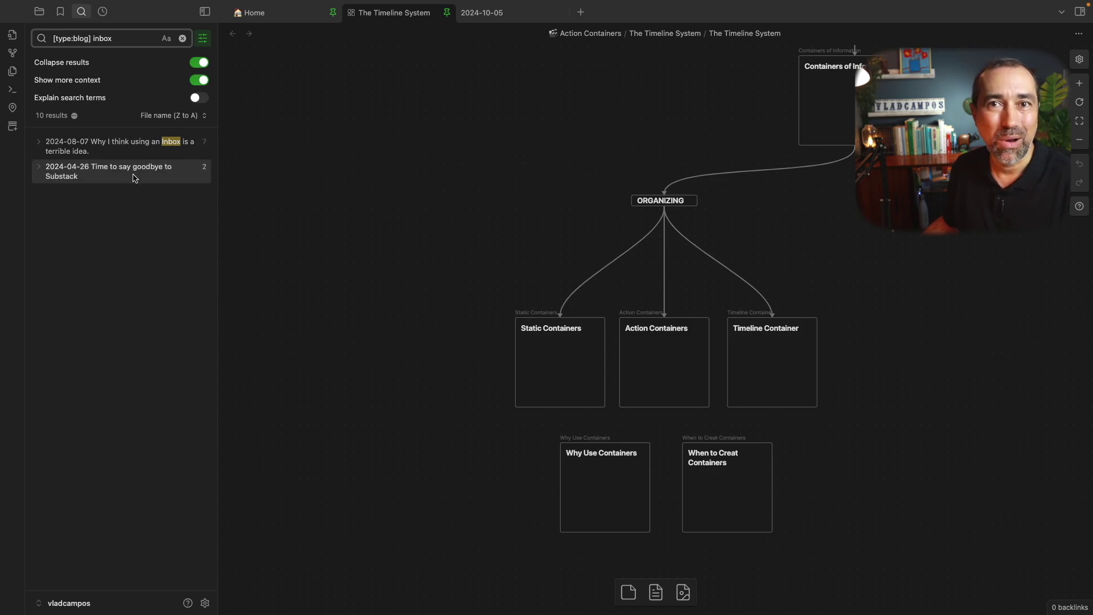
{"action": "left_click", "coordinate": [118, 149]}
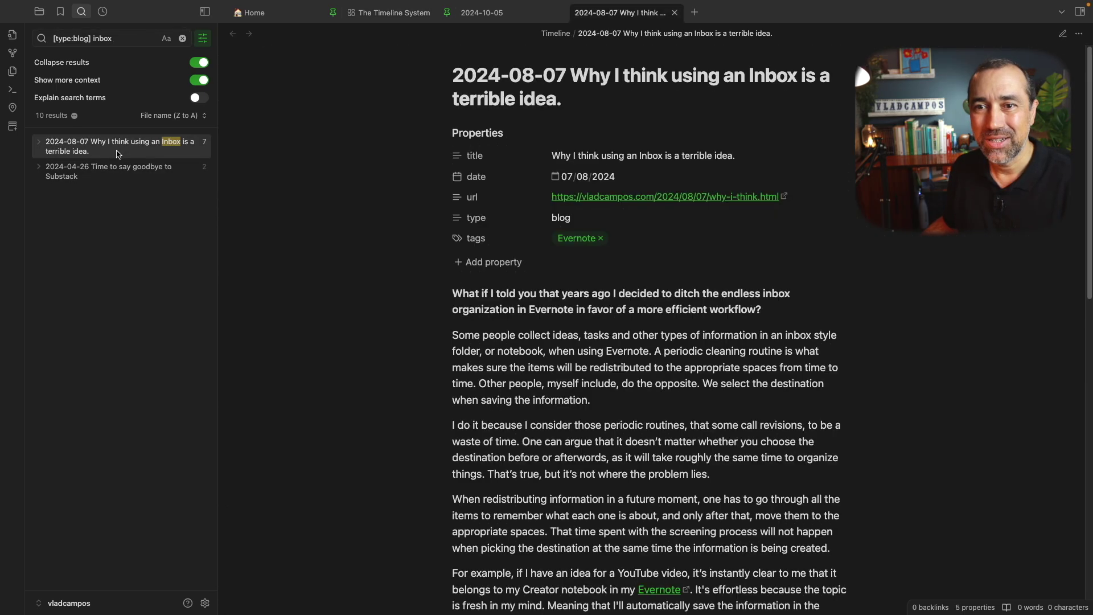
Step: Inspect the note's url property, leaving it unchanged
{"action": "left_click", "coordinate": [803, 200]}
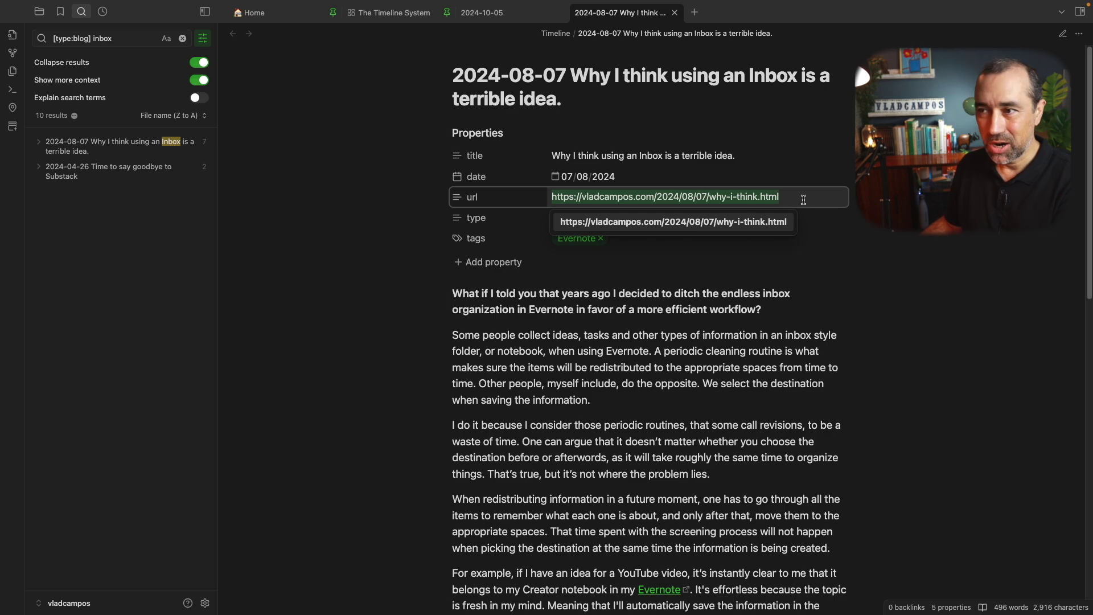
{"action": "left_click", "coordinate": [750, 89]}
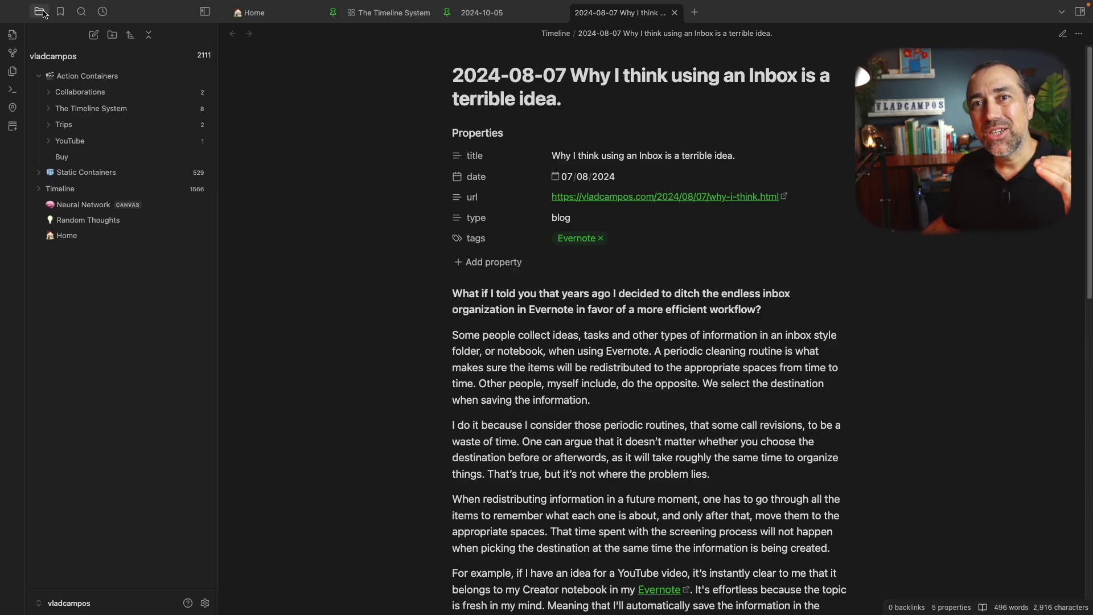
{"action": "left_click", "coordinate": [41, 191]}
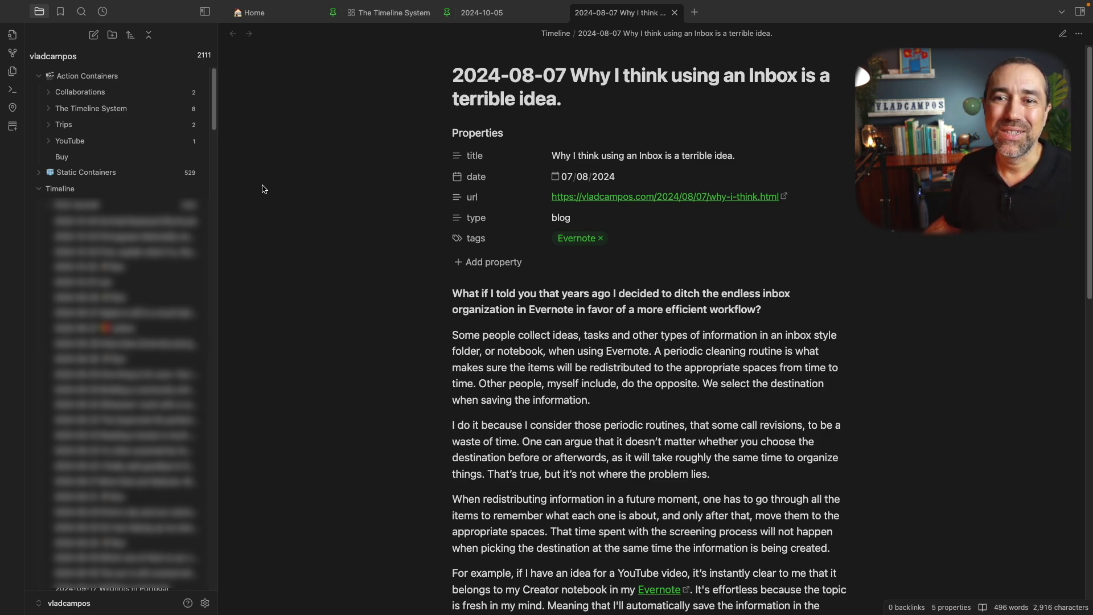
{"action": "left_click", "coordinate": [41, 191]}
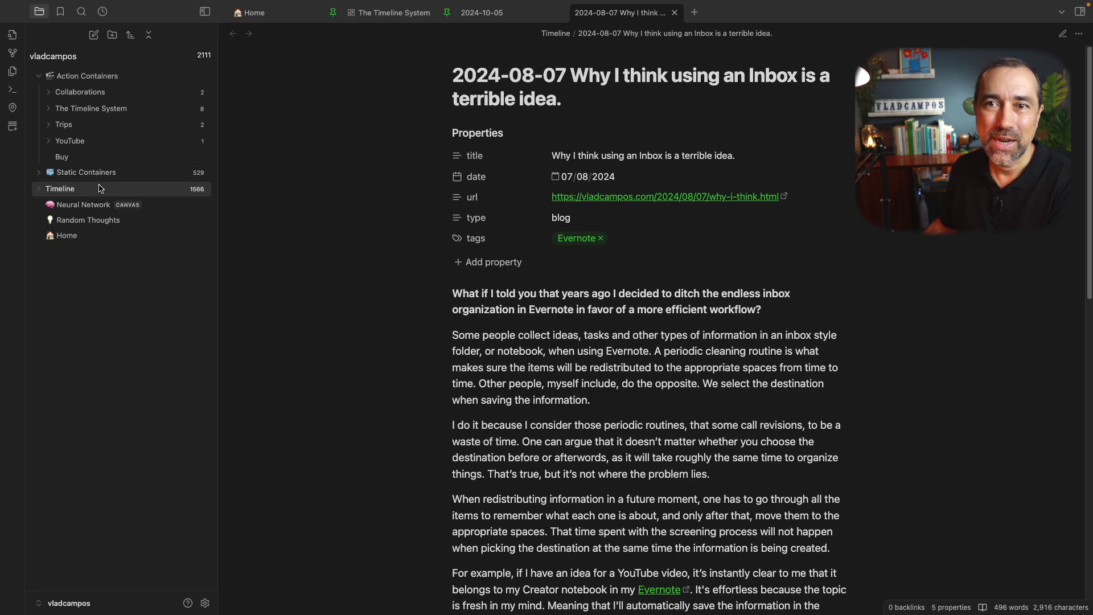
Step: Trim the search query to just [type:blog], listing all 225 blog notes
{"action": "left_click", "coordinate": [83, 12]}
{"action": "left_click", "coordinate": [106, 38]}
{"action": "key", "text": "BackSpace"}
{"action": "key", "text": "BackSpace"}
{"action": "key", "text": "BackSpace"}
{"action": "key", "text": "BackSpace"}
{"action": "key", "text": "BackSpace"}
{"action": "key", "text": "BackSpace"}
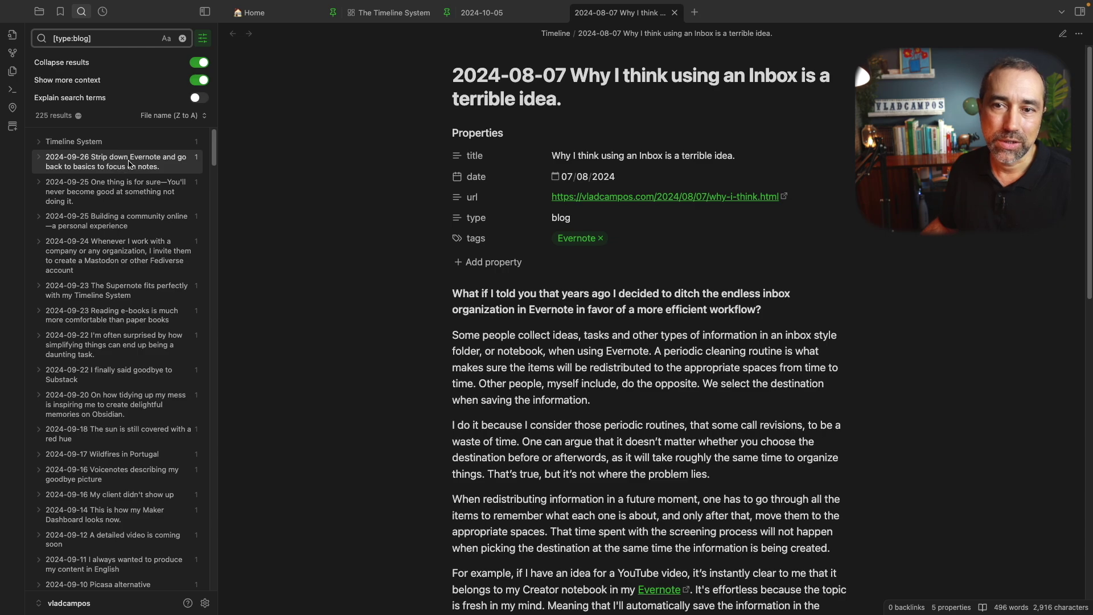
{"action": "left_click", "coordinate": [78, 115]}
Step: Bookmark the [type:blog] search as 'Blog Posts' in the Timeline bookmark group
{"action": "left_click", "coordinate": [106, 137]}
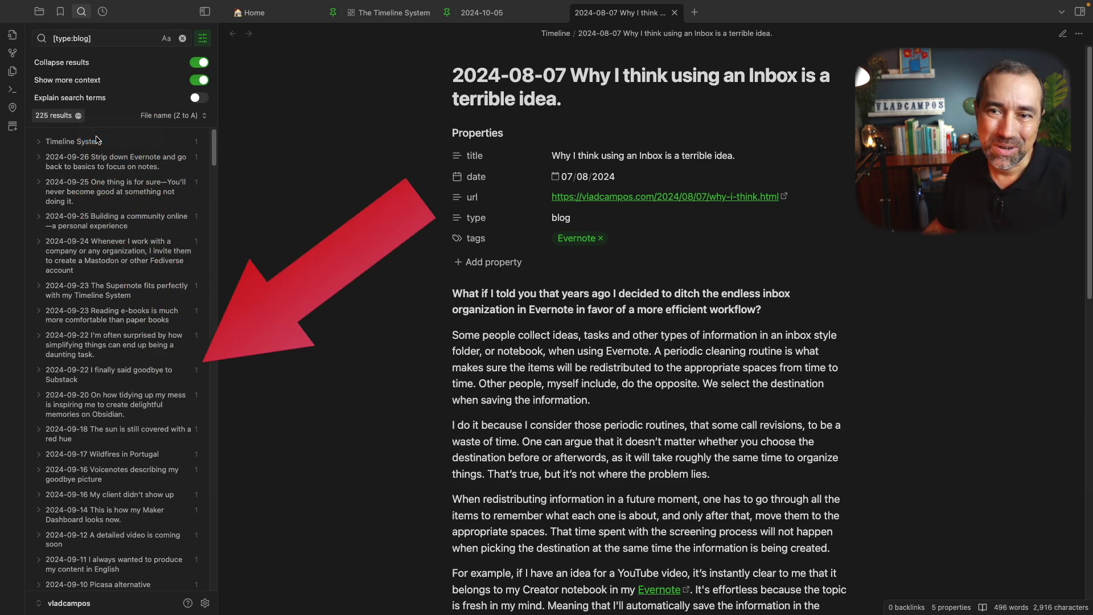
{"action": "left_click", "coordinate": [660, 331]}
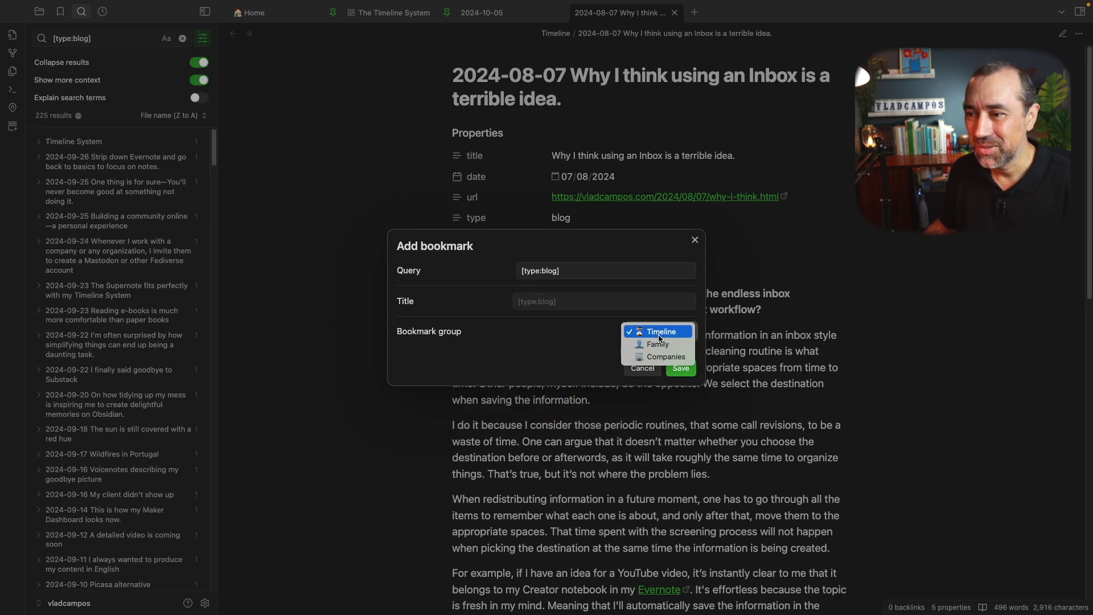
{"action": "left_click", "coordinate": [659, 332]}
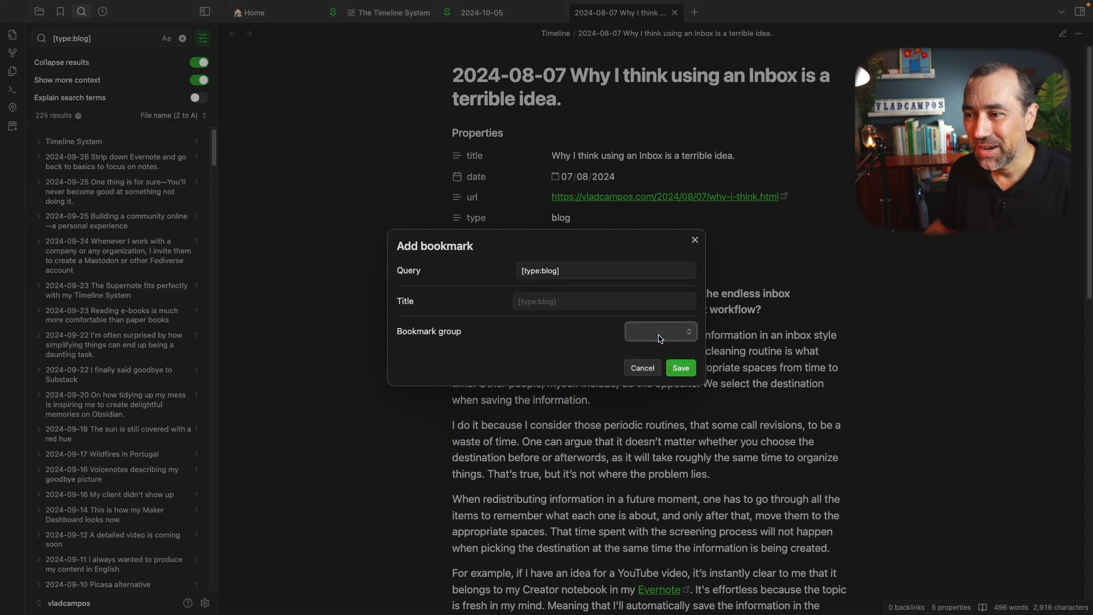
{"action": "left_click", "coordinate": [654, 300]}
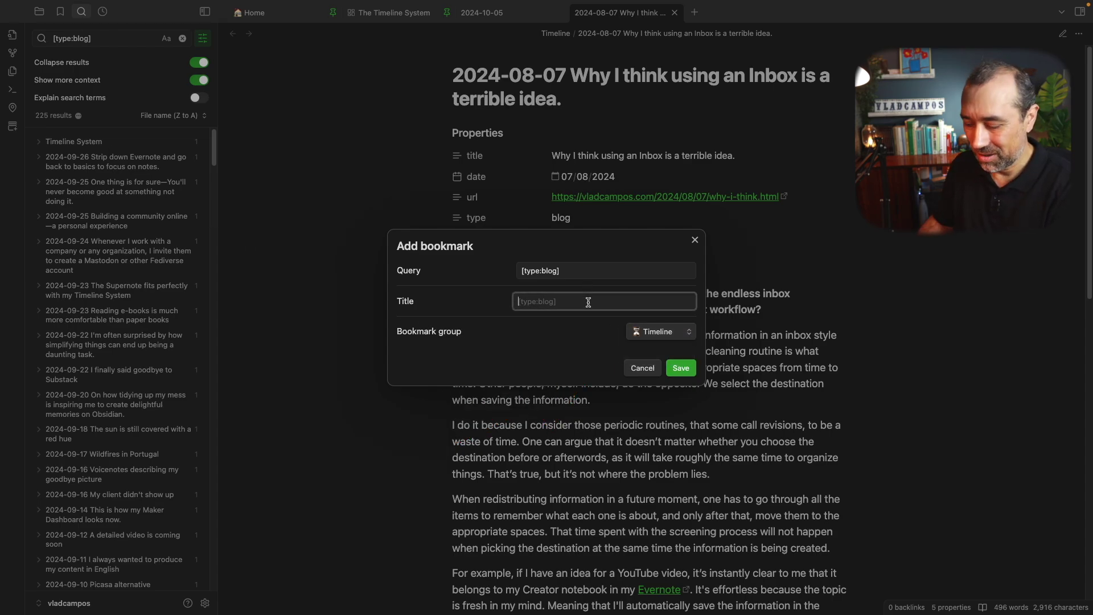
{"action": "type", "text": "Blog Posts"}
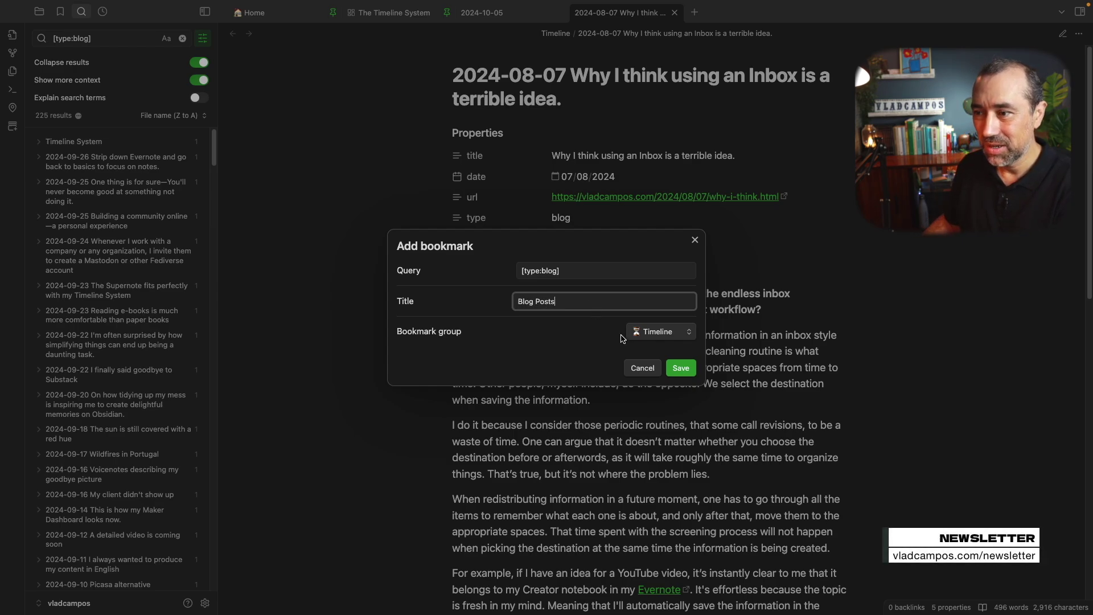
{"action": "left_click", "coordinate": [681, 368]}
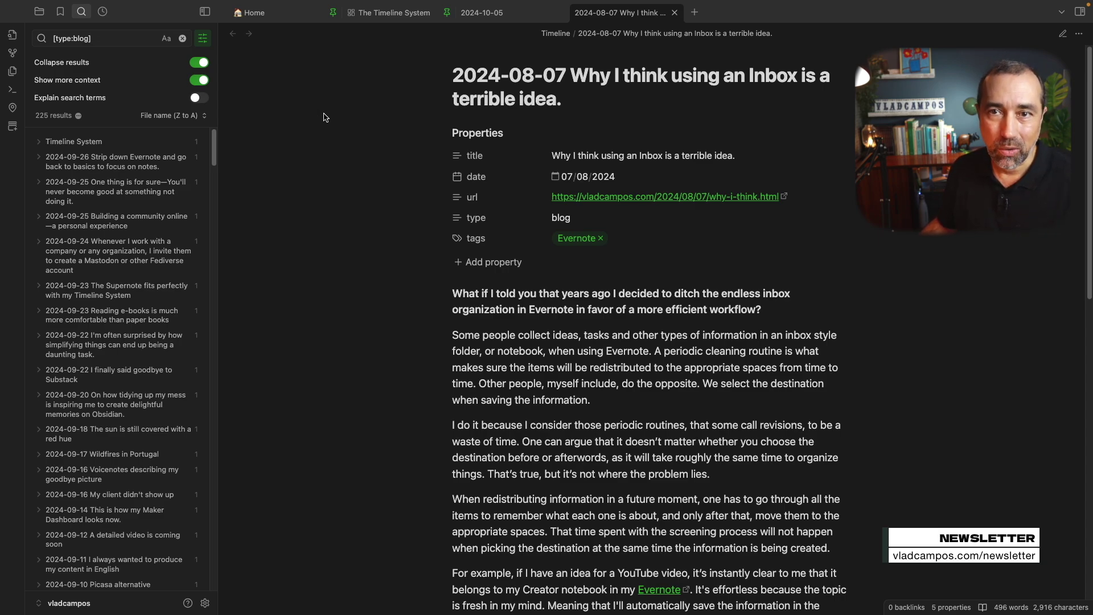
{"action": "left_click", "coordinate": [64, 13]}
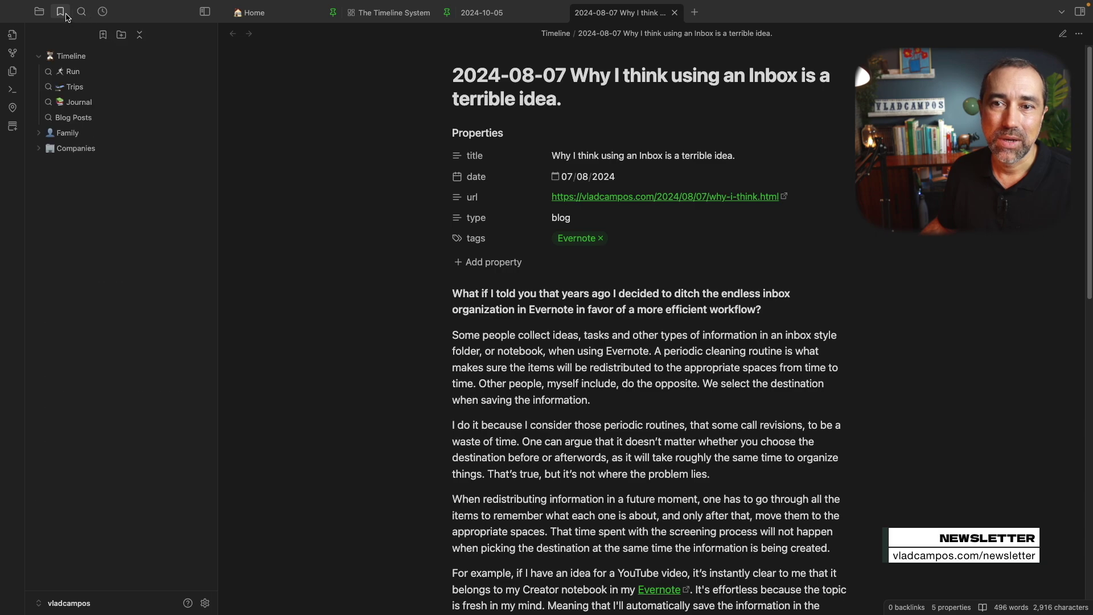
Step: Run the Blog Posts bookmark to get the 225 [type:blog] results, then return to File explorer
{"action": "left_click", "coordinate": [88, 118]}
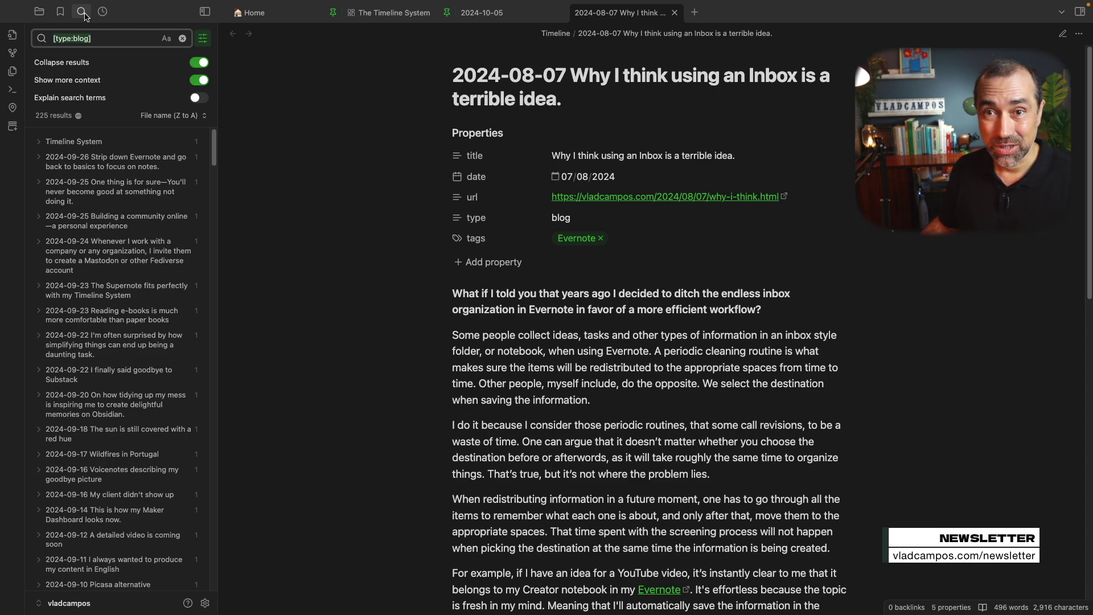
{"action": "left_click", "coordinate": [45, 12]}
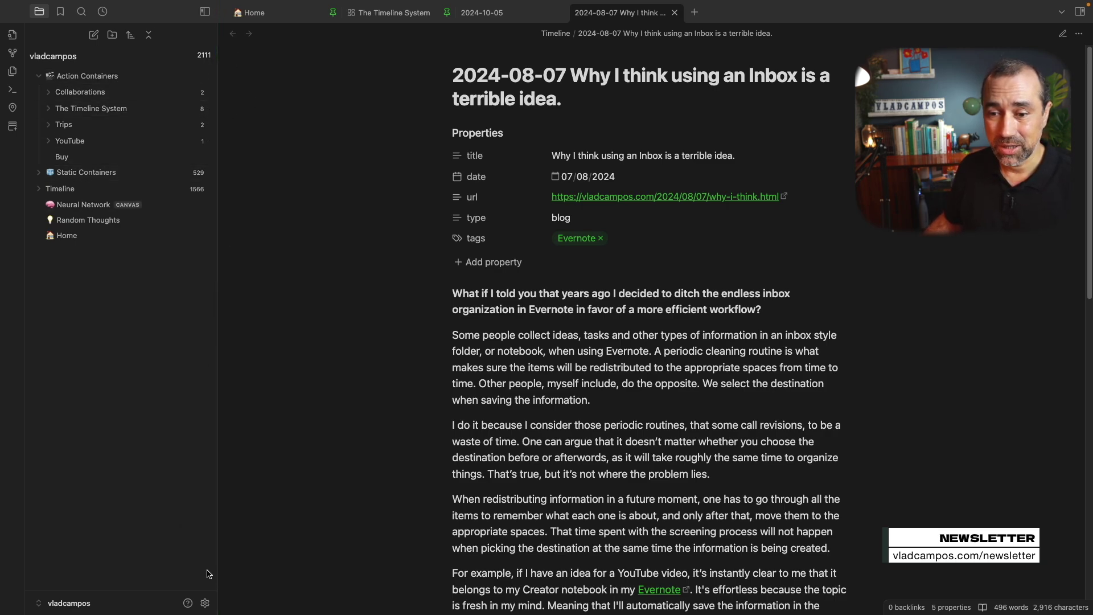
{"action": "left_click", "coordinate": [205, 604]}
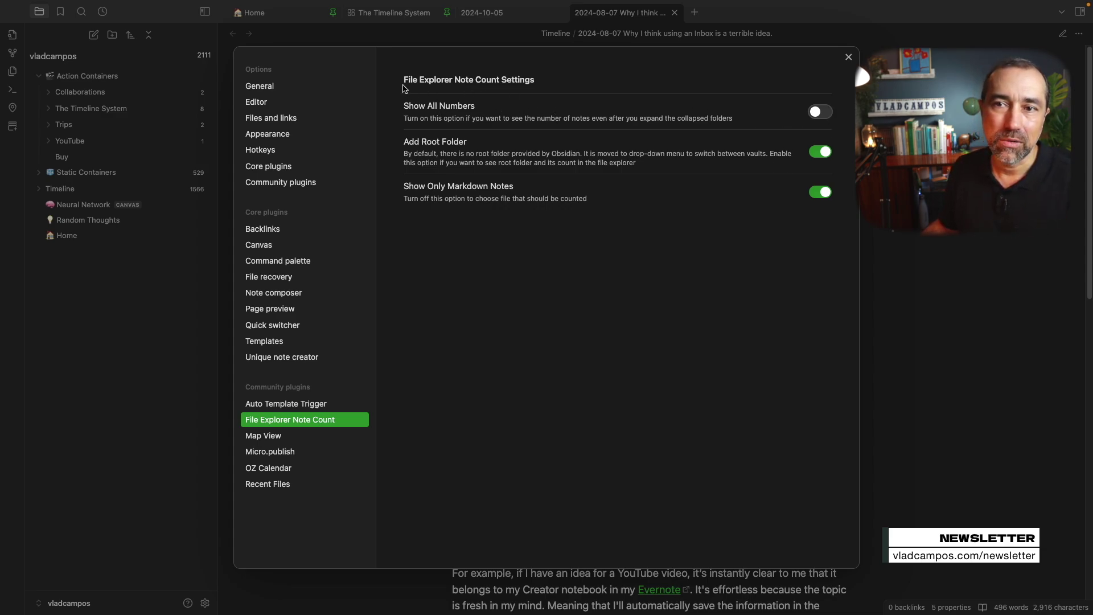
{"action": "left_click", "coordinate": [848, 58]}
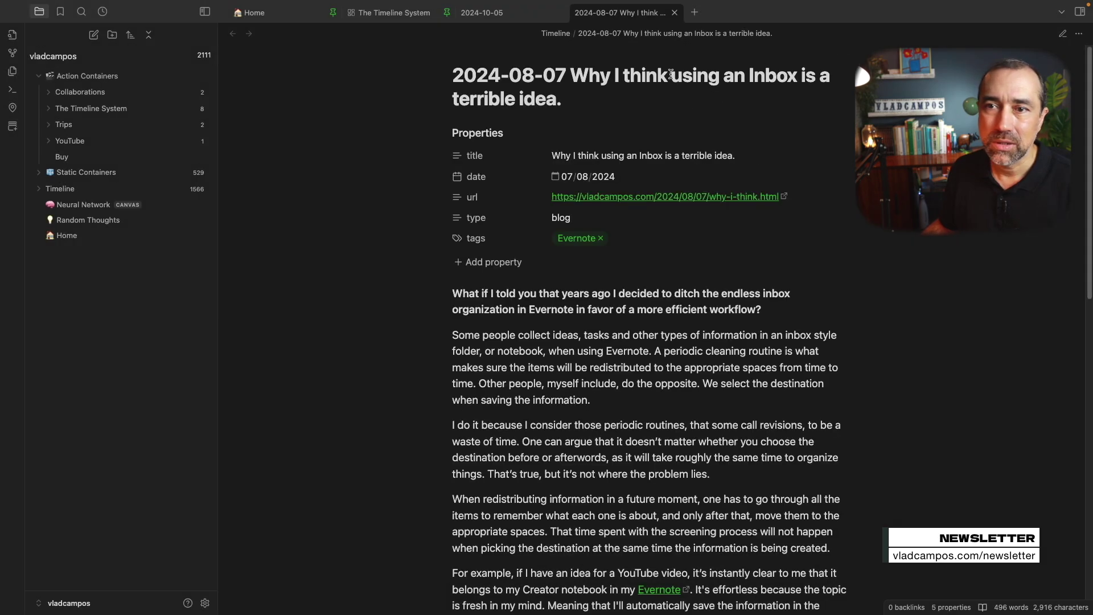
{"action": "left_click", "coordinate": [41, 79]}
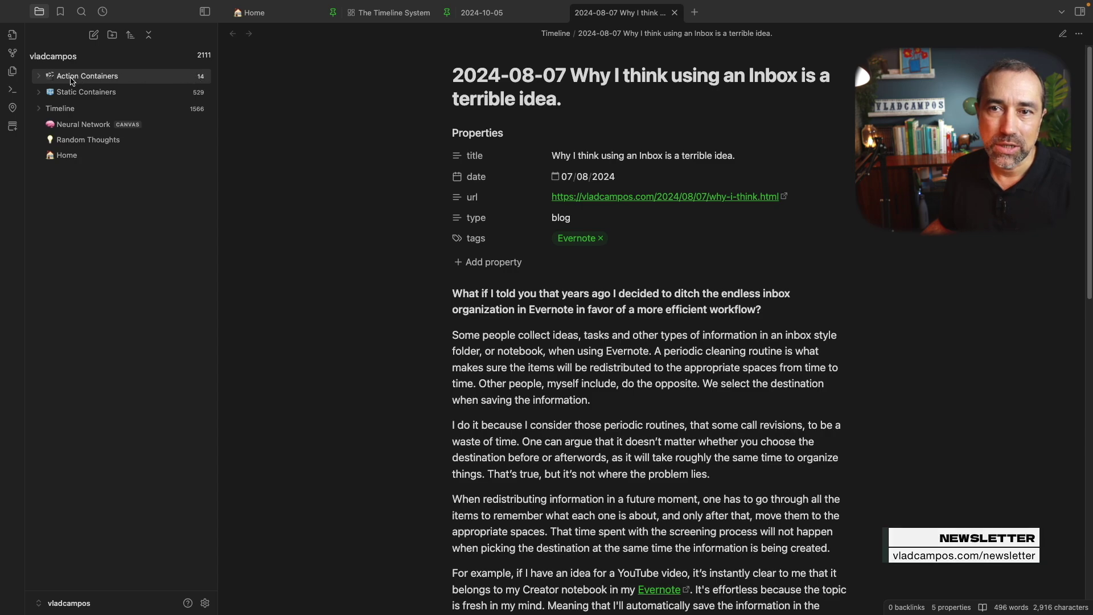
{"action": "left_click", "coordinate": [39, 79]}
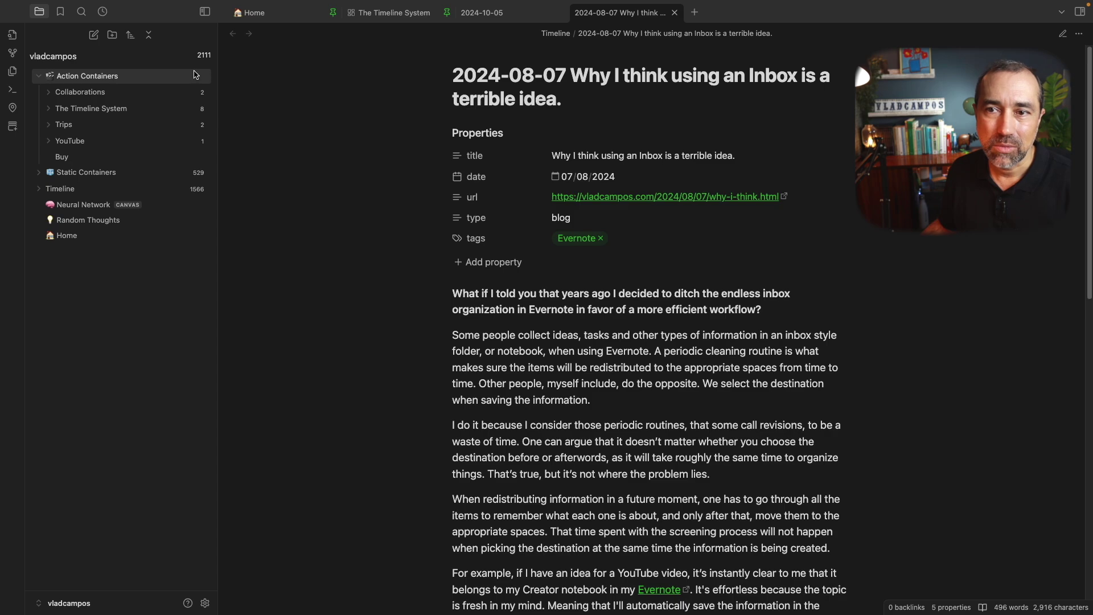
{"action": "left_click", "coordinate": [205, 603]}
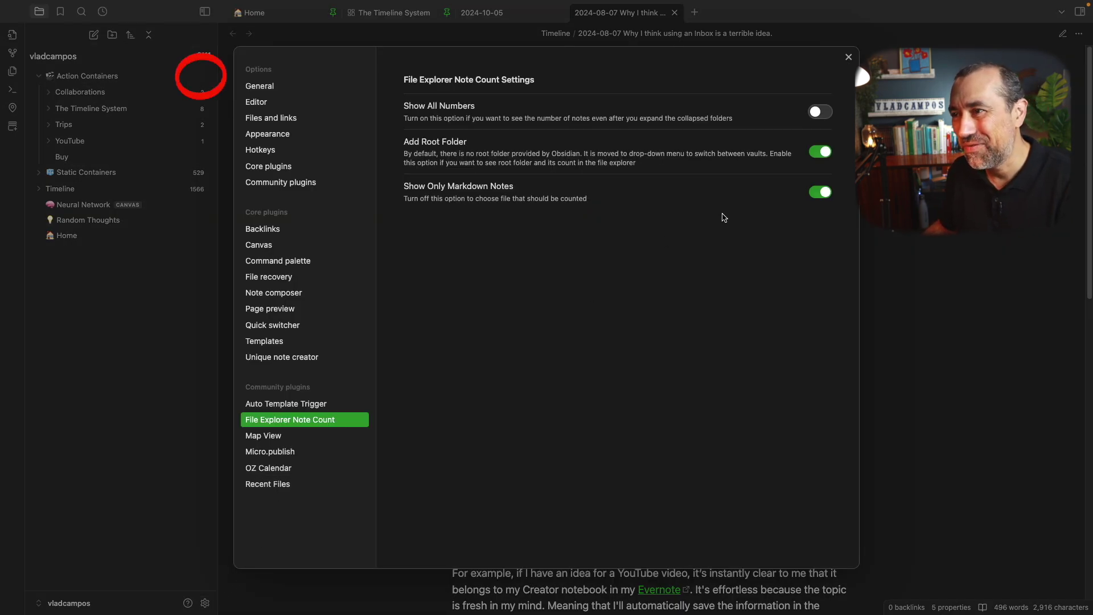
{"action": "left_click", "coordinate": [819, 112]}
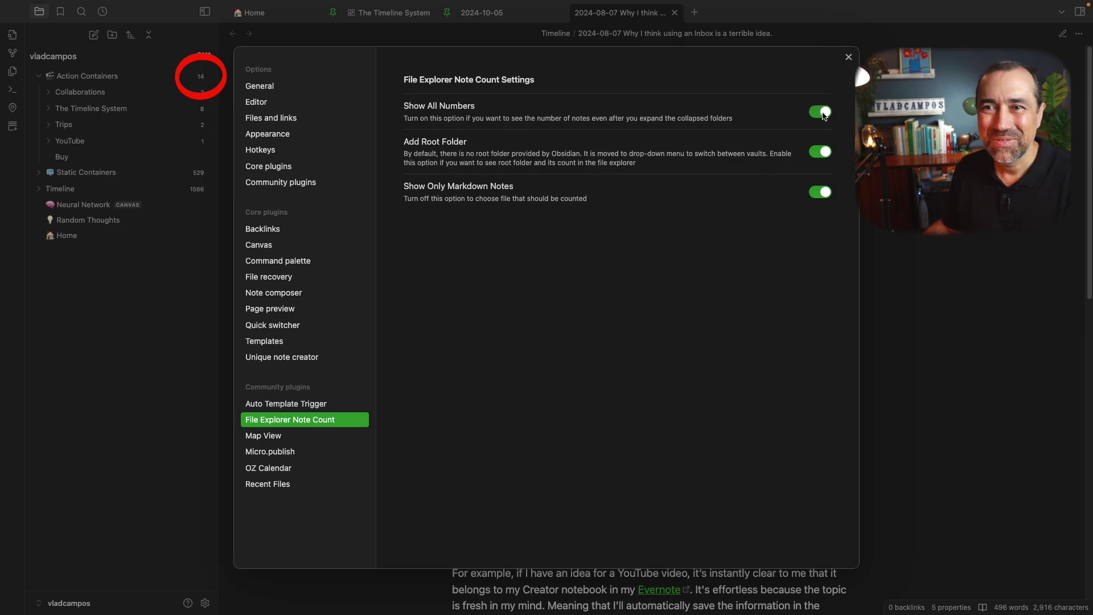
{"action": "left_click", "coordinate": [820, 112]}
{"action": "left_click", "coordinate": [819, 112]}
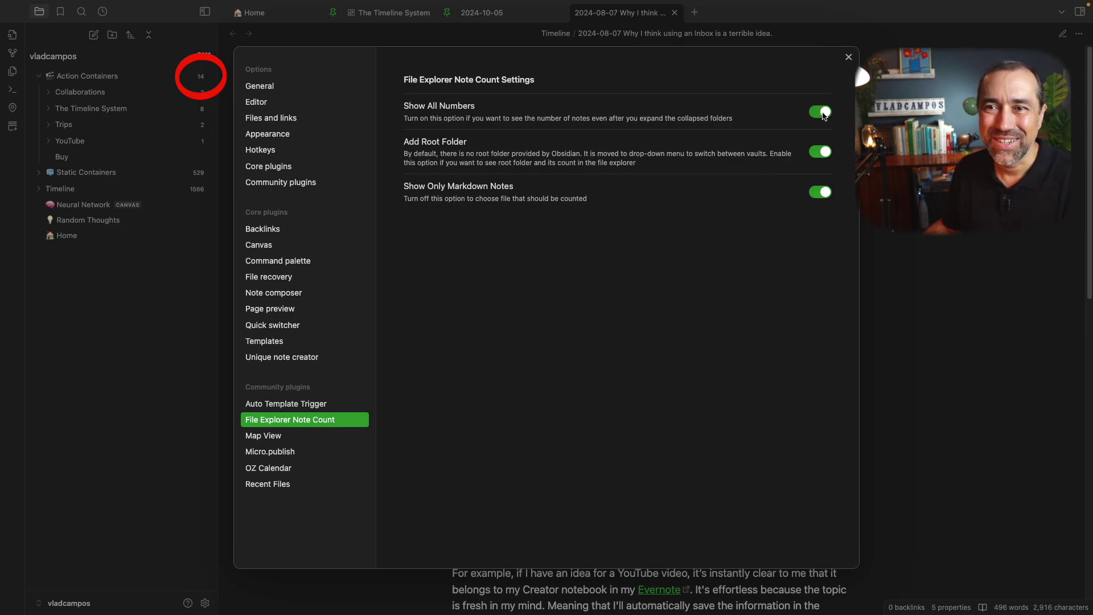
{"action": "left_click", "coordinate": [823, 114]}
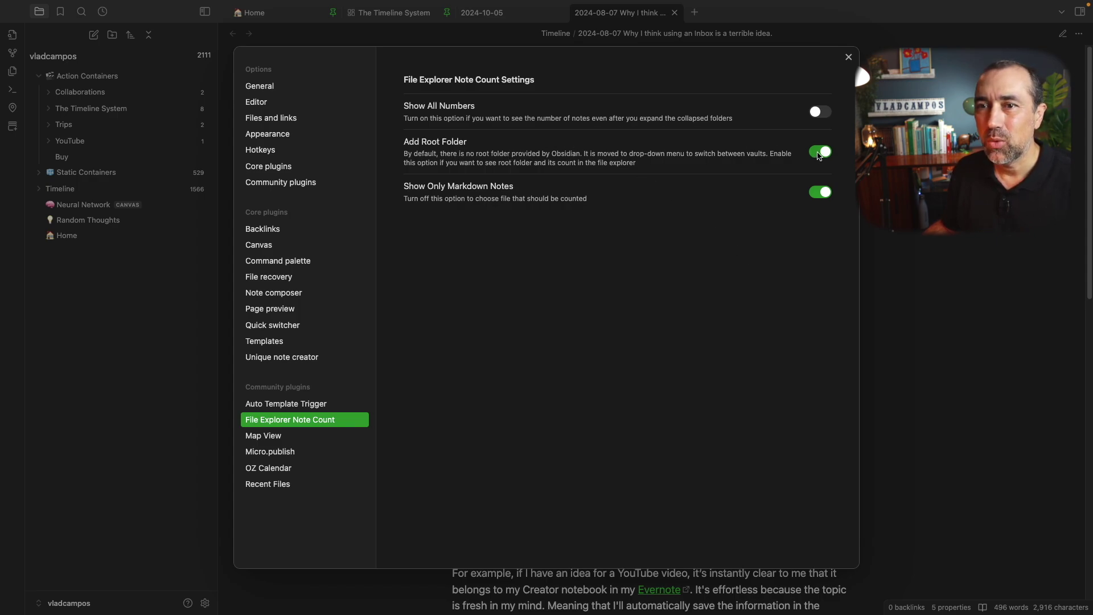
{"action": "left_click", "coordinate": [818, 155]}
{"action": "left_click", "coordinate": [818, 155]}
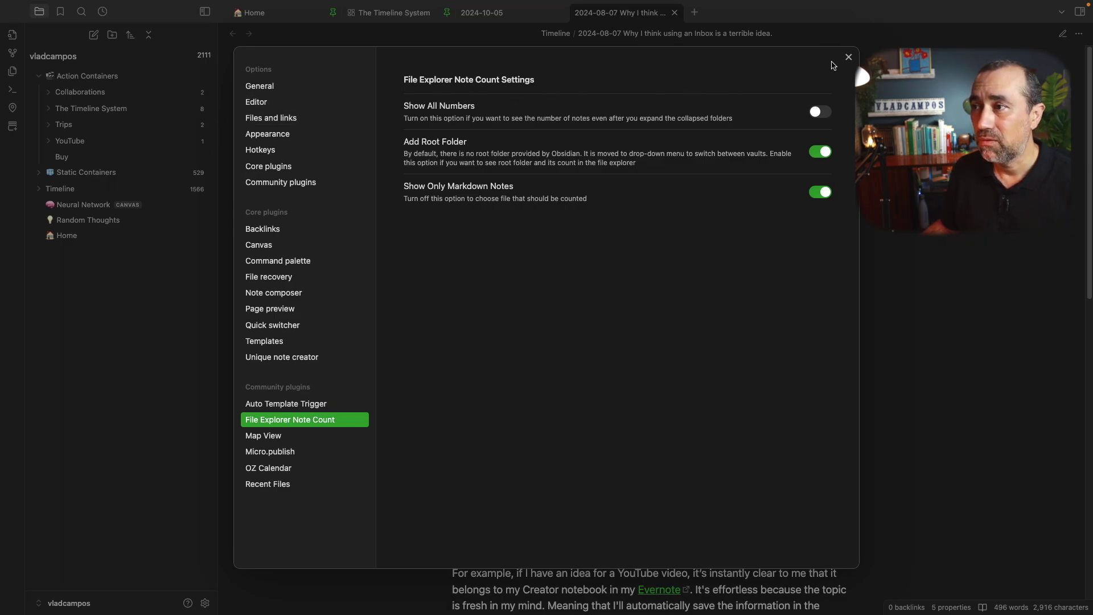
{"action": "left_click", "coordinate": [848, 58]}
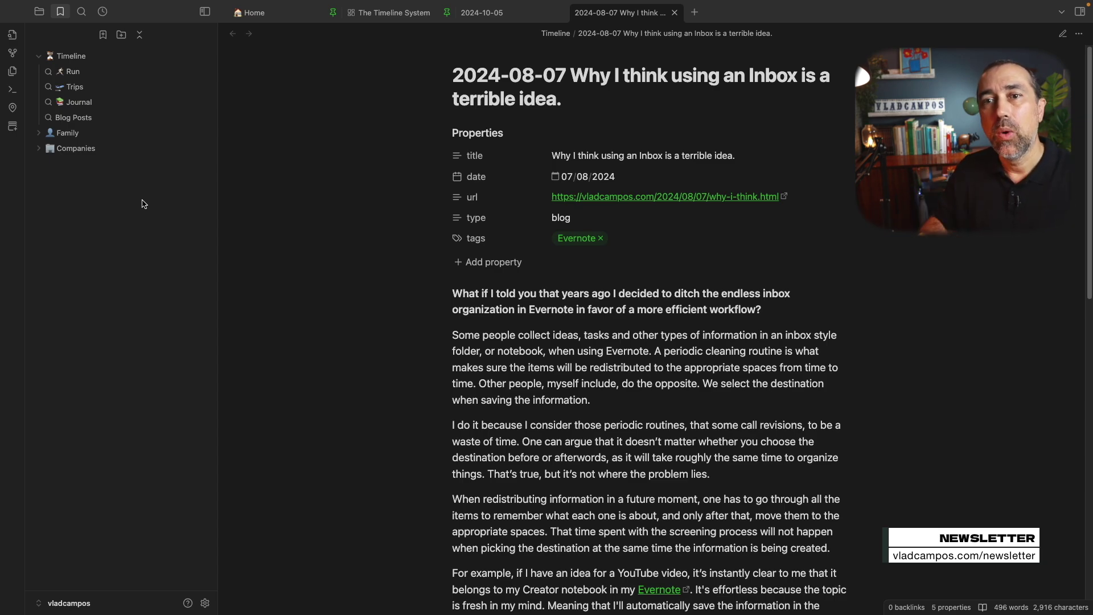
Step: Show the File explorer listing Action Containers, Static Containers and Timeline again
{"action": "left_click", "coordinate": [41, 16]}
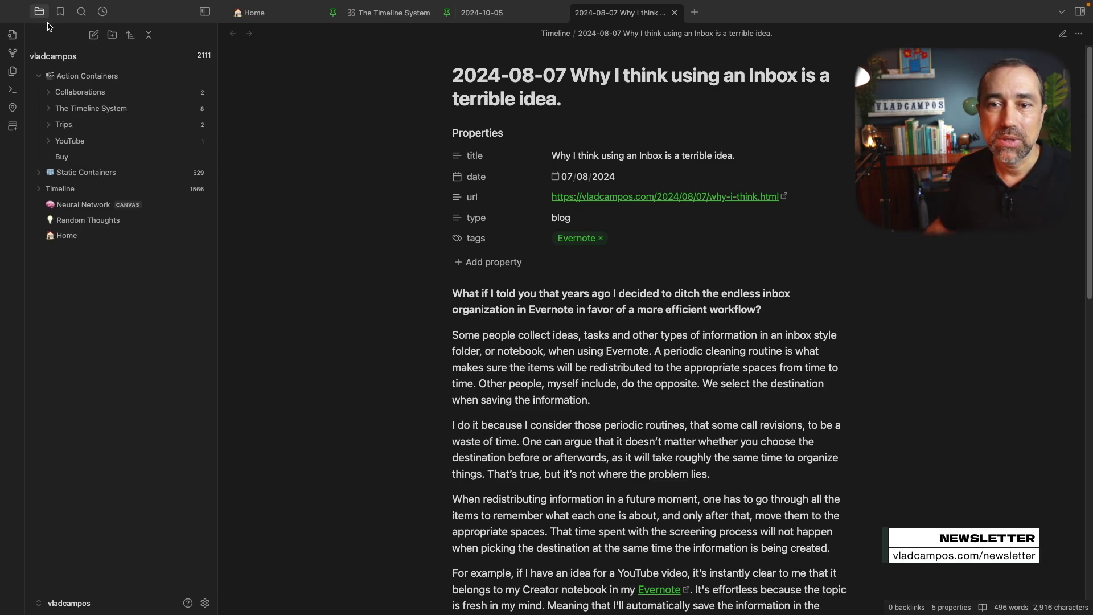